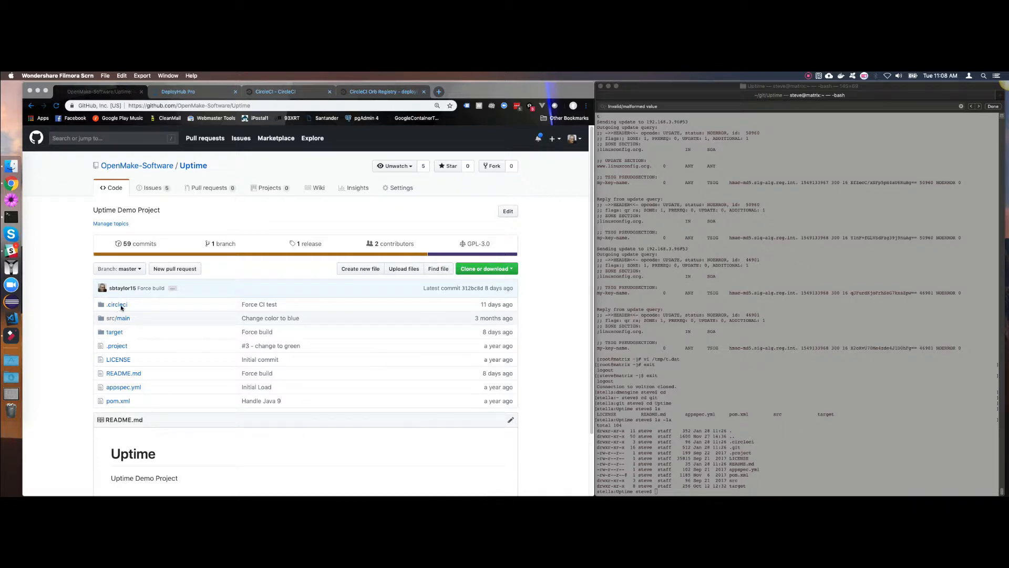
Open config.yml in the Uptime repository's .circleci folder and review its workflow jobs.
{"action": "left_click", "coordinate": [118, 306]}
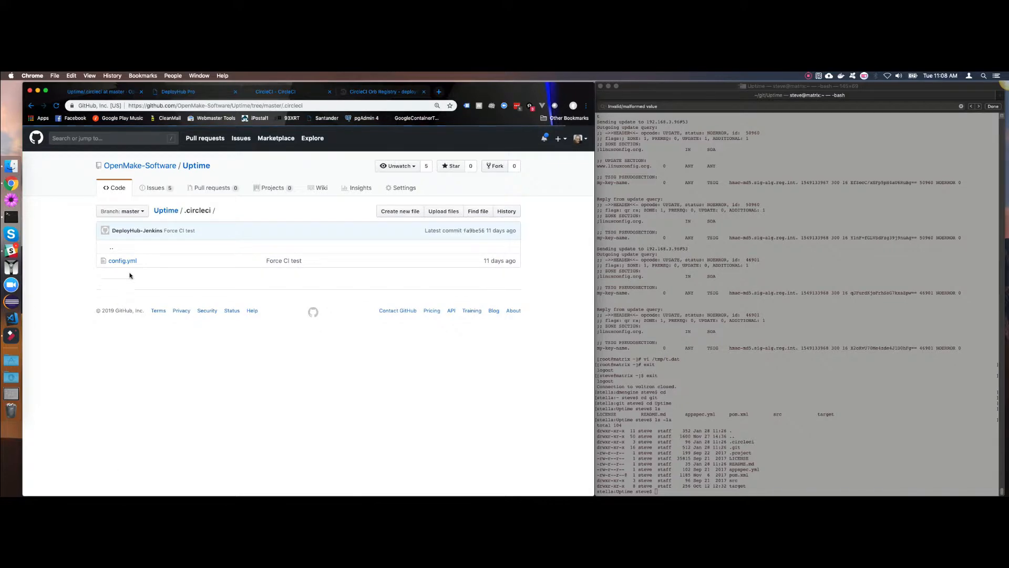
{"action": "left_click", "coordinate": [124, 260]}
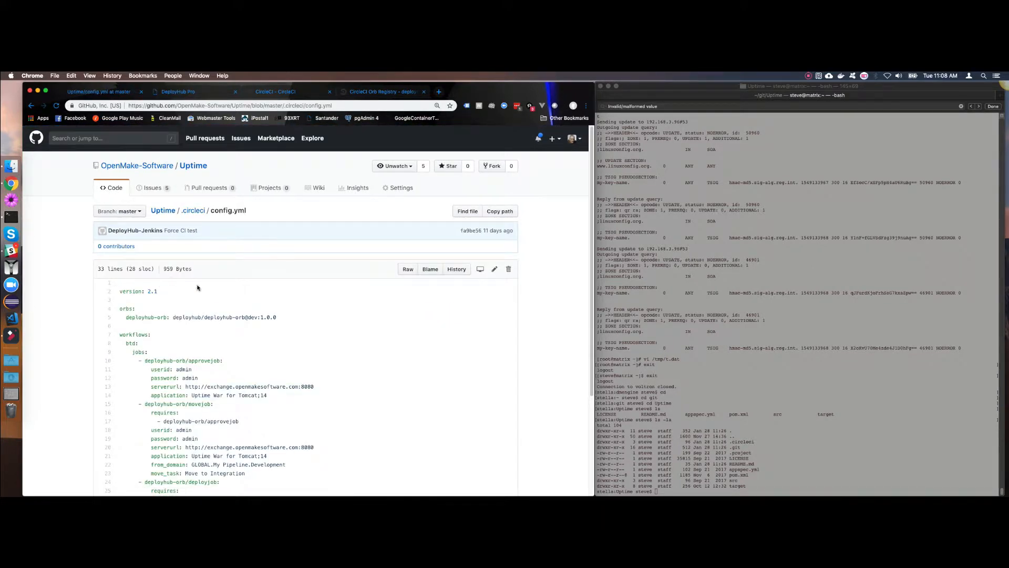
{"action": "scroll", "coordinate": [223, 286], "scroll_direction": "down", "scroll_amount": 3}
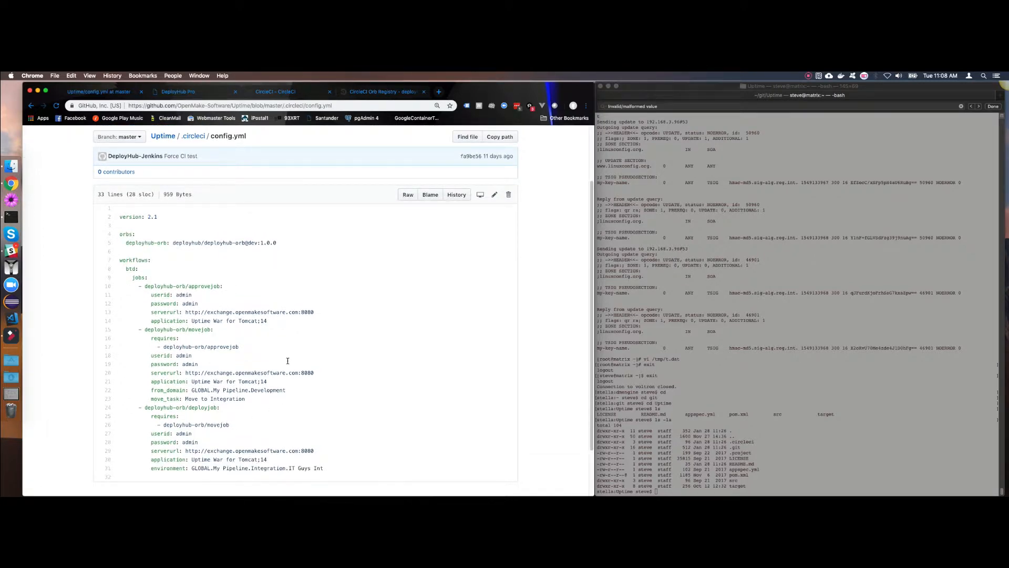
Examine the approvejob, movejob and deployjob parameters in the deployhub-orb registry page, and view the Uptime War for Tomcat application in DeployHub Pro.
{"action": "left_click", "coordinate": [370, 91]}
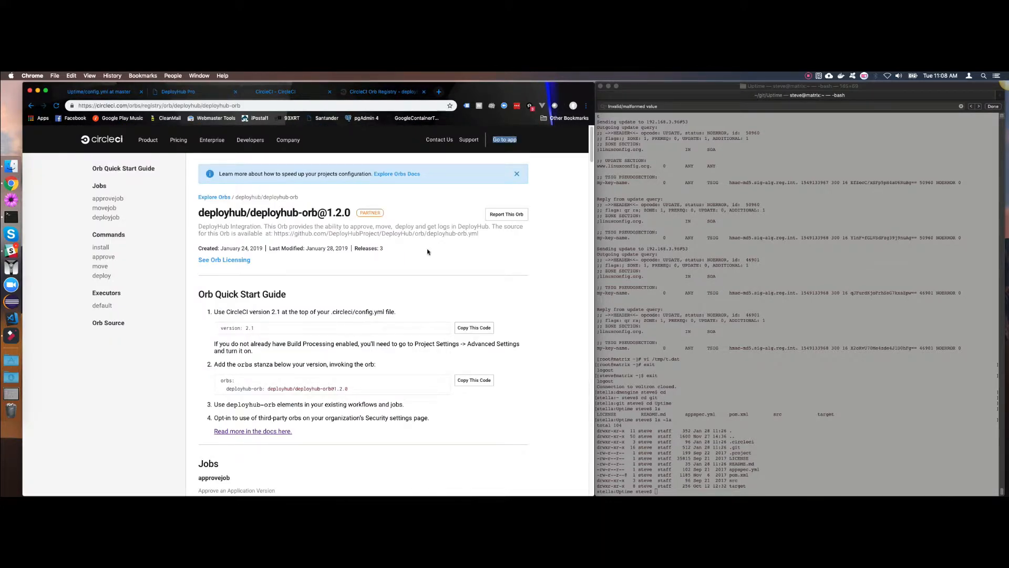
{"action": "scroll", "coordinate": [426, 247], "scroll_direction": "down", "scroll_amount": 5}
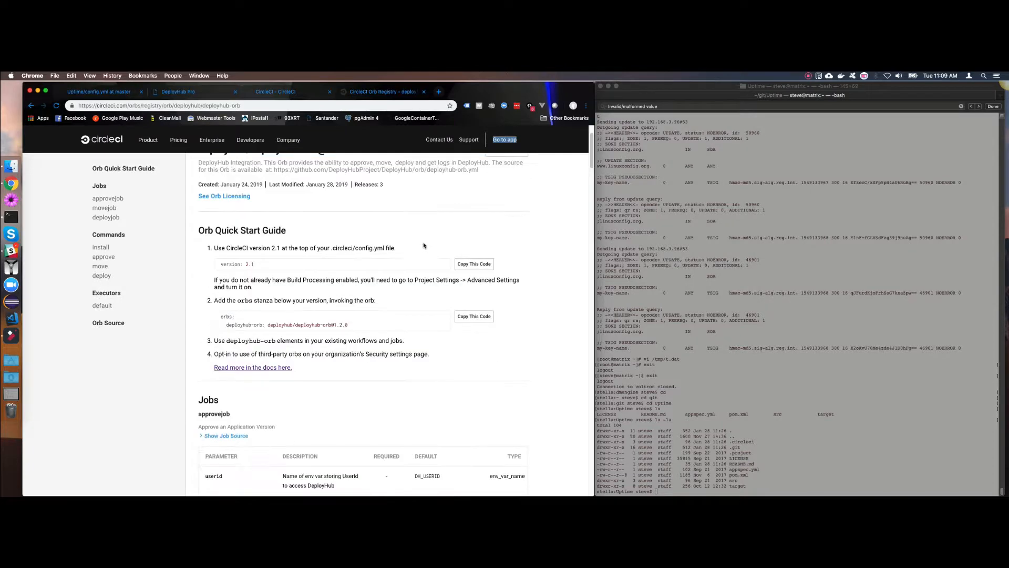
{"action": "scroll", "coordinate": [422, 242], "scroll_direction": "down", "scroll_amount": 5}
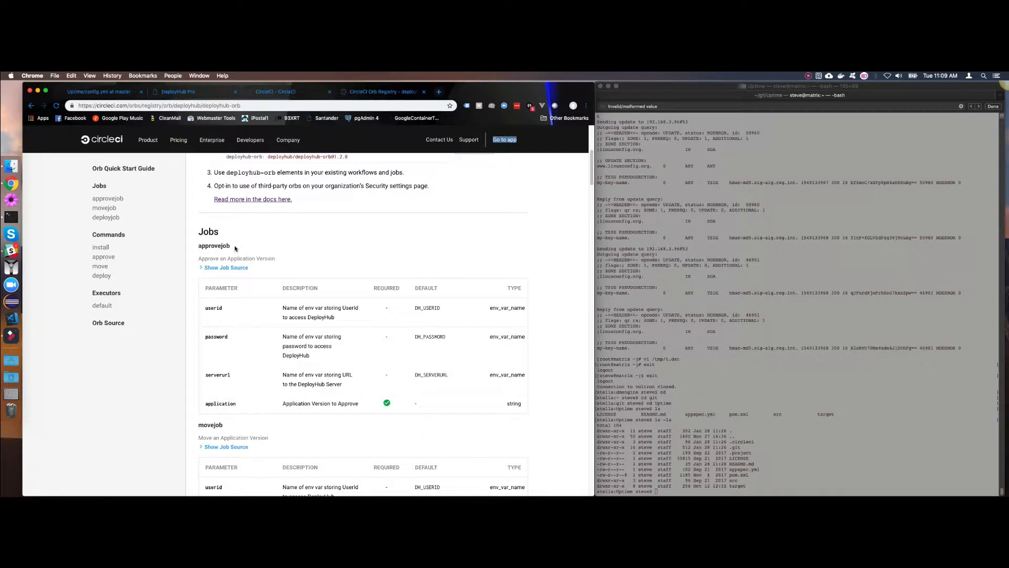
{"action": "scroll", "coordinate": [230, 246], "scroll_direction": "down", "scroll_amount": 1}
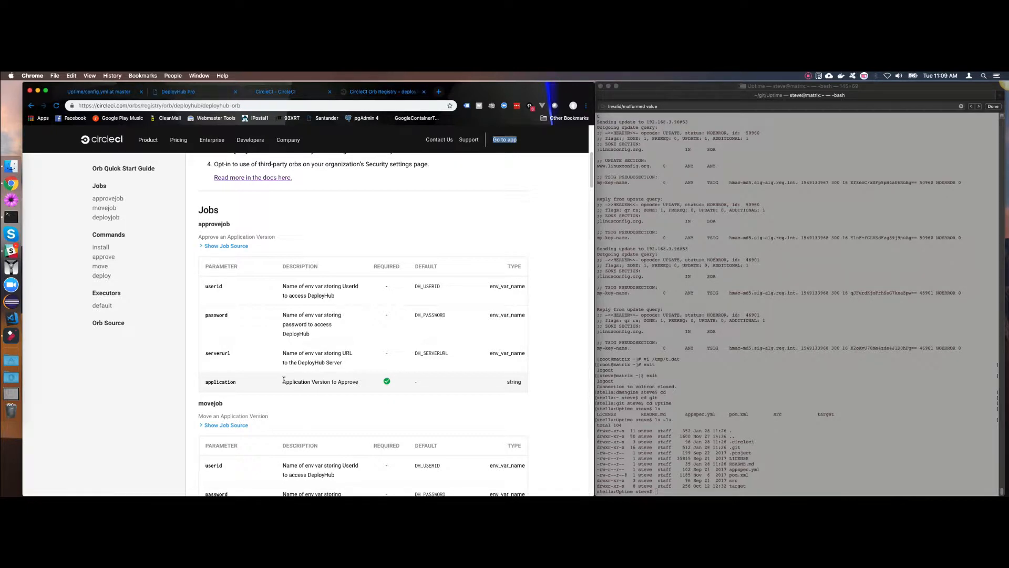
{"action": "scroll", "coordinate": [283, 380], "scroll_direction": "down", "scroll_amount": 3}
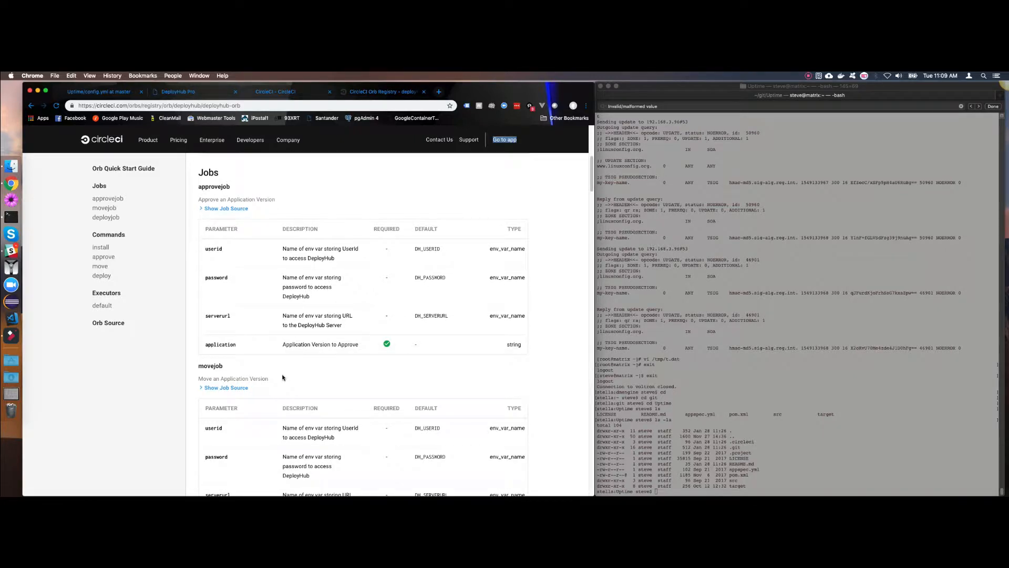
{"action": "scroll", "coordinate": [282, 376], "scroll_direction": "down", "scroll_amount": 5}
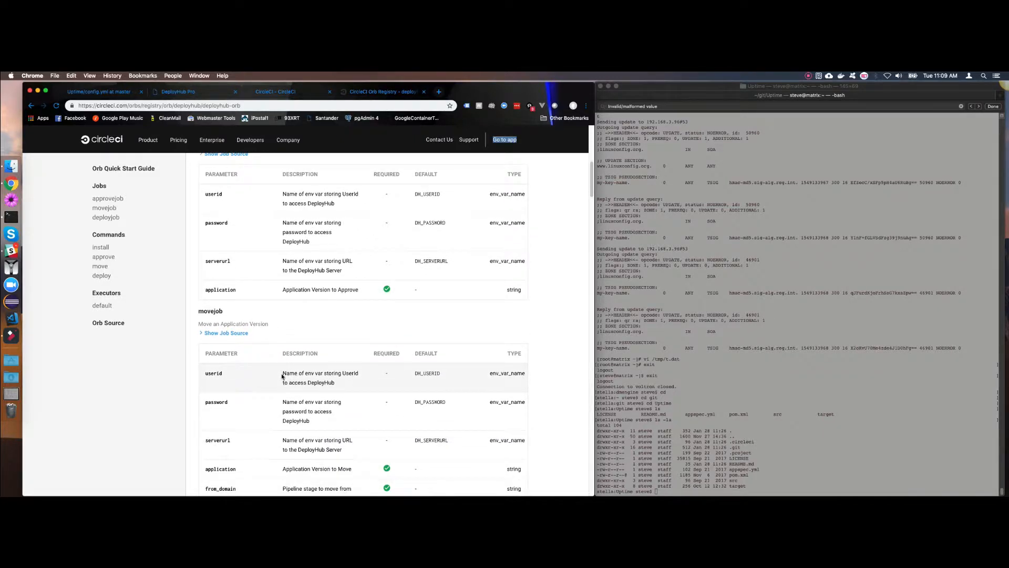
{"action": "scroll", "coordinate": [282, 377], "scroll_direction": "down", "scroll_amount": 2}
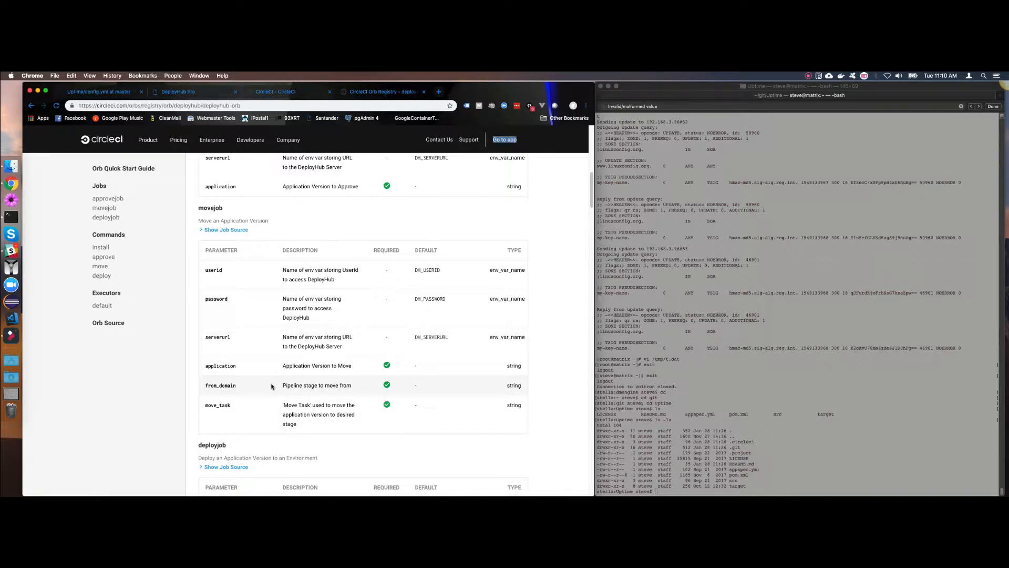
{"action": "scroll", "coordinate": [267, 369], "scroll_direction": "down", "scroll_amount": 1}
{"action": "scroll", "coordinate": [266, 368], "scroll_direction": "down", "scroll_amount": 3}
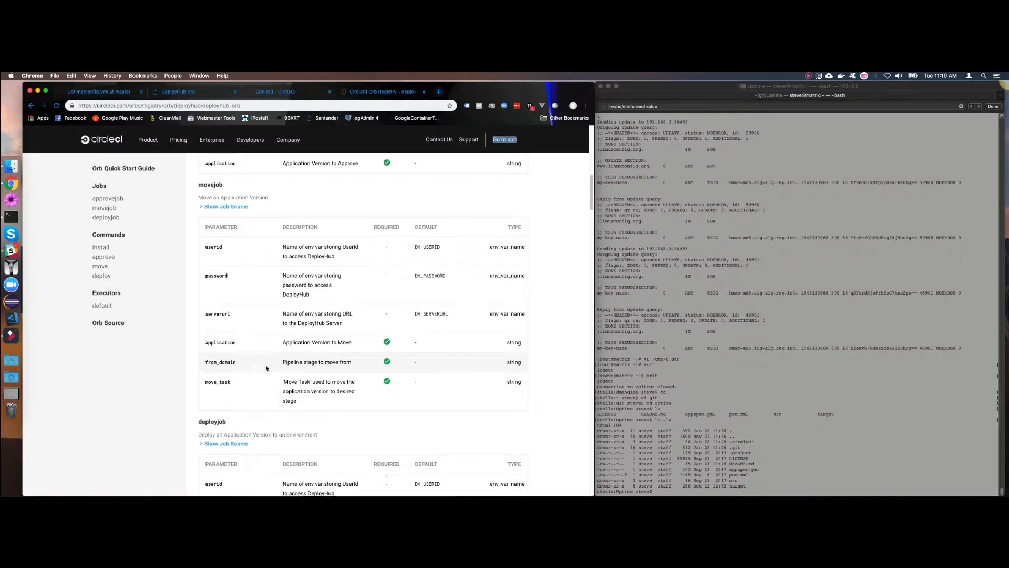
{"action": "scroll", "coordinate": [265, 368], "scroll_direction": "down", "scroll_amount": 5}
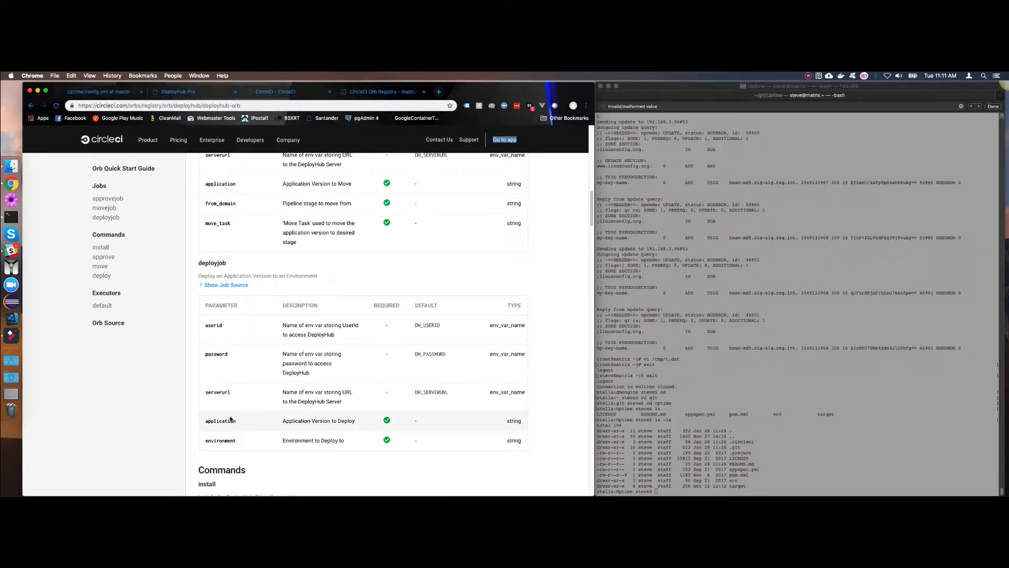
{"action": "scroll", "coordinate": [230, 416], "scroll_direction": "up", "scroll_amount": 10}
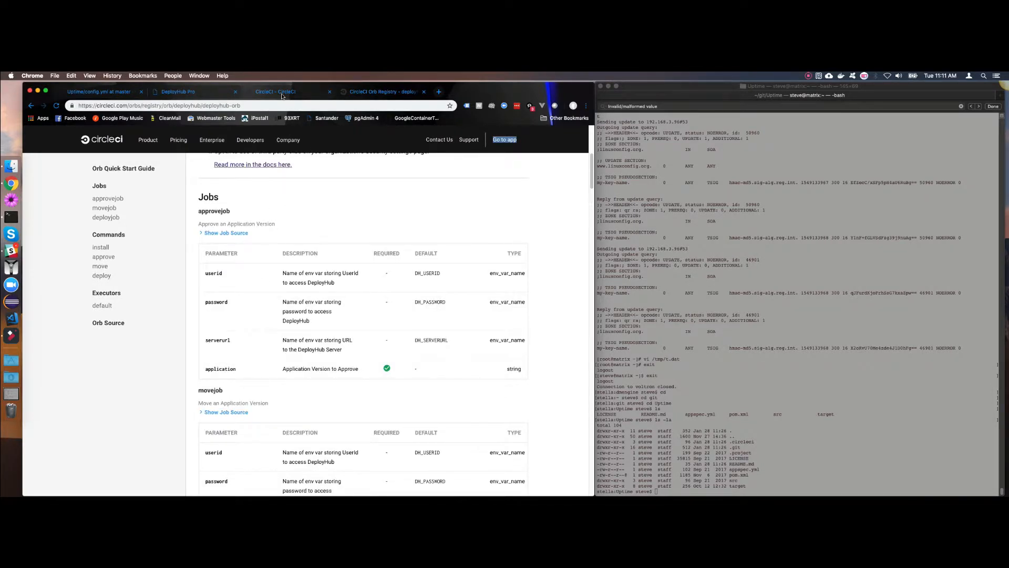
{"action": "left_click", "coordinate": [192, 93]}
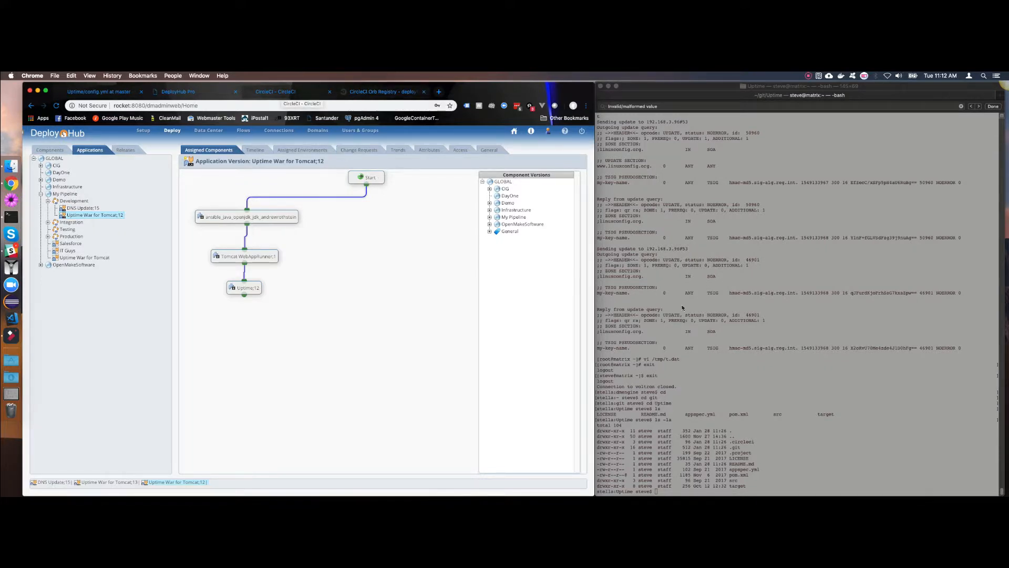
Switch to the terminal, open README.md in vi, remove a blank line below the text and save the file.
{"action": "left_click", "coordinate": [728, 315]}
{"action": "type", "text": "vi"}
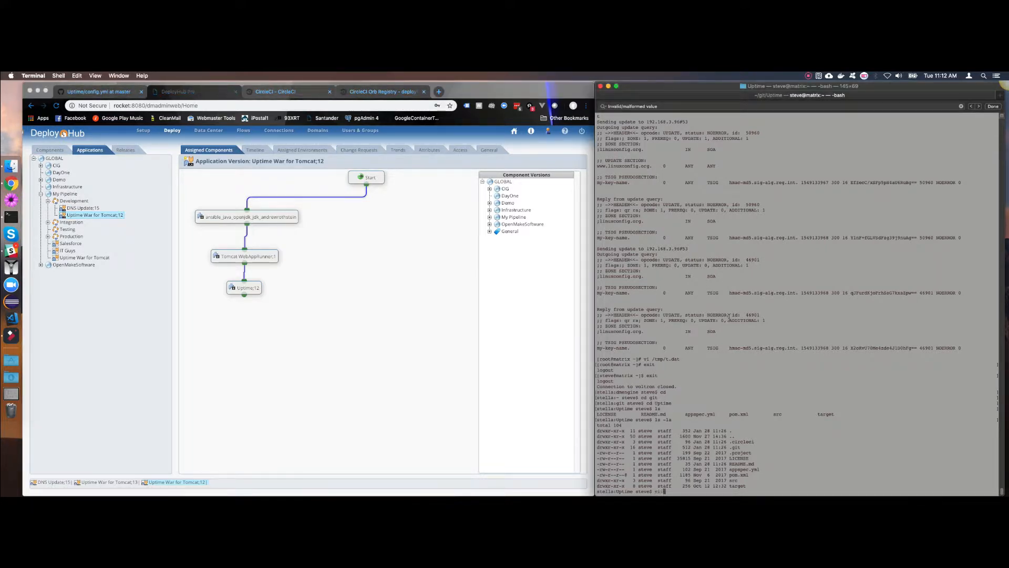
{"action": "type", "text": " README.md"}
{"action": "key", "text": "Return"}
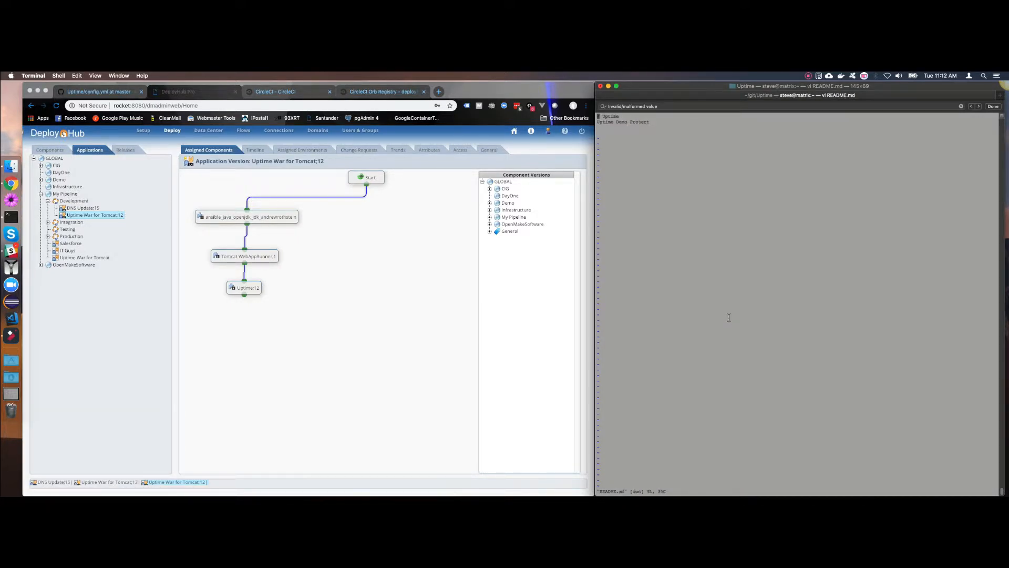
{"action": "key", "text": "Down"}
{"action": "key", "text": "Down"}
{"action": "type", "text": ":wq"}
{"action": "key", "text": "Return"}
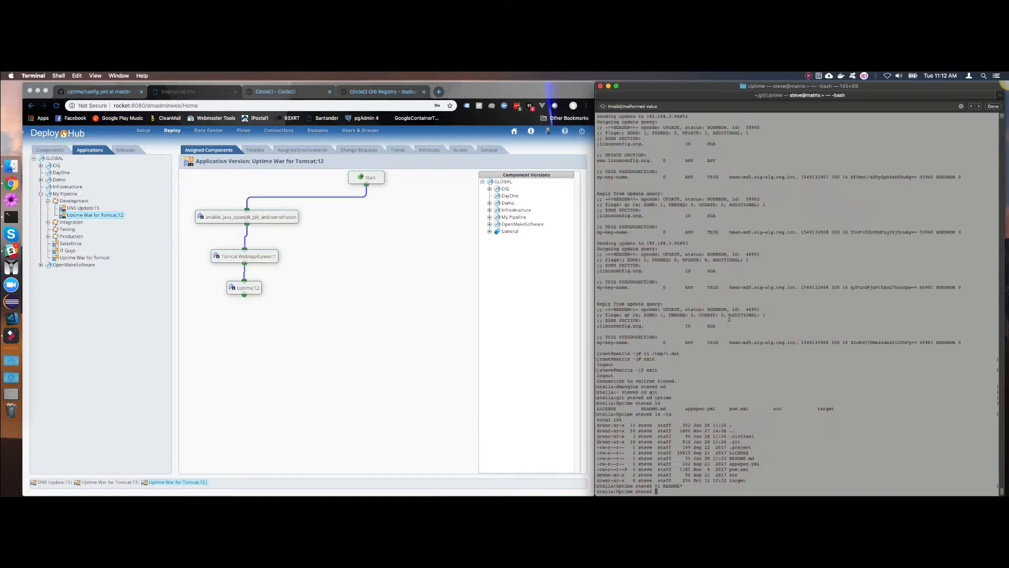
Stage and commit all changes with the message "Remove spaces from readme", and push the commit to the remote repository.
{"action": "type", "text": "git add ."}
{"action": "key", "text": "Return"}
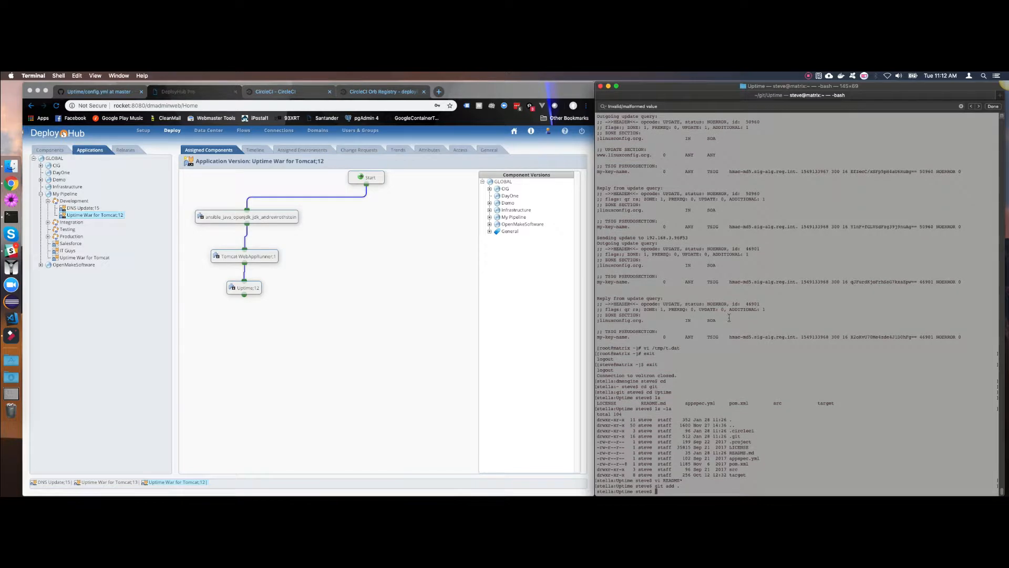
{"action": "type", "text": "git "}
{"action": "type", "text": "commit -"}
{"action": "type", "text": "m 'Remove"}
{"action": "type", "text": " d"}
{"action": "type", "text": "paces"}
{"action": "type", "text": " from rom"}
{"action": "key", "text": "BackSpace"}
{"action": "key", "text": "BackSpace"}
{"action": "type", "text": "eadme'"}
{"action": "key", "text": "Return"}
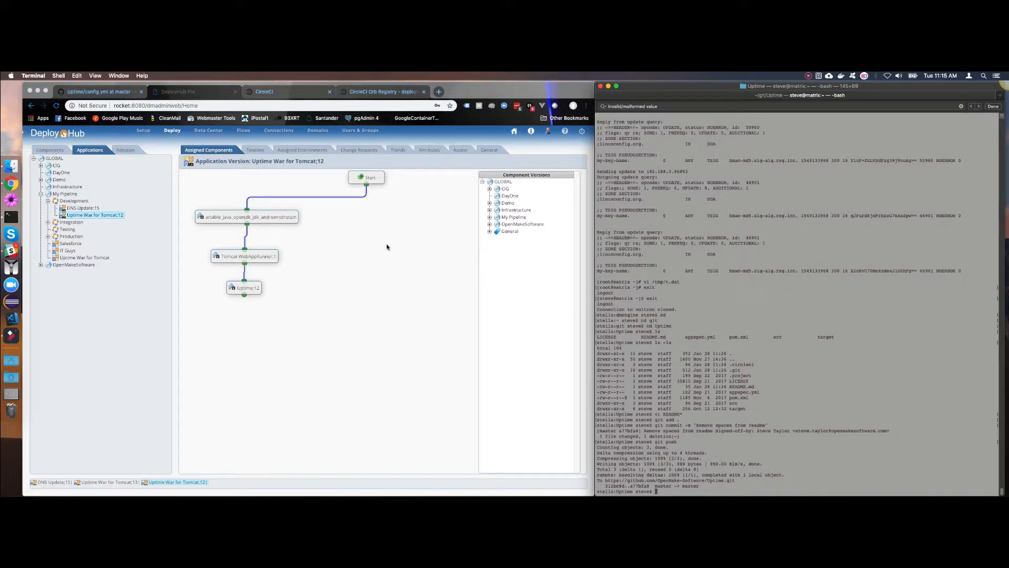
Switch to CircleCI and inspect the output of the approve command in Uptime job 25.
{"action": "left_click", "coordinate": [281, 93]}
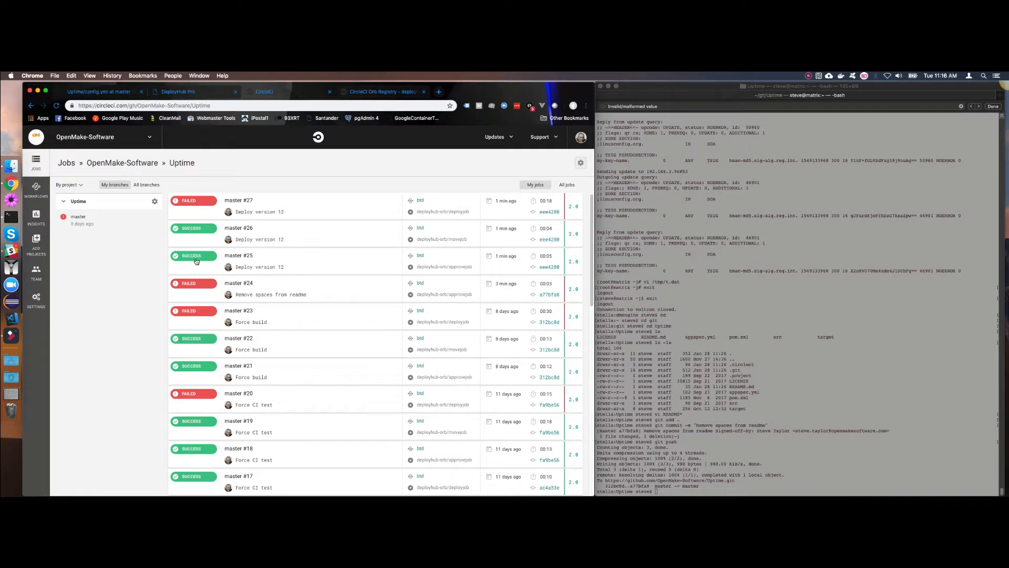
{"action": "left_click", "coordinate": [187, 256]}
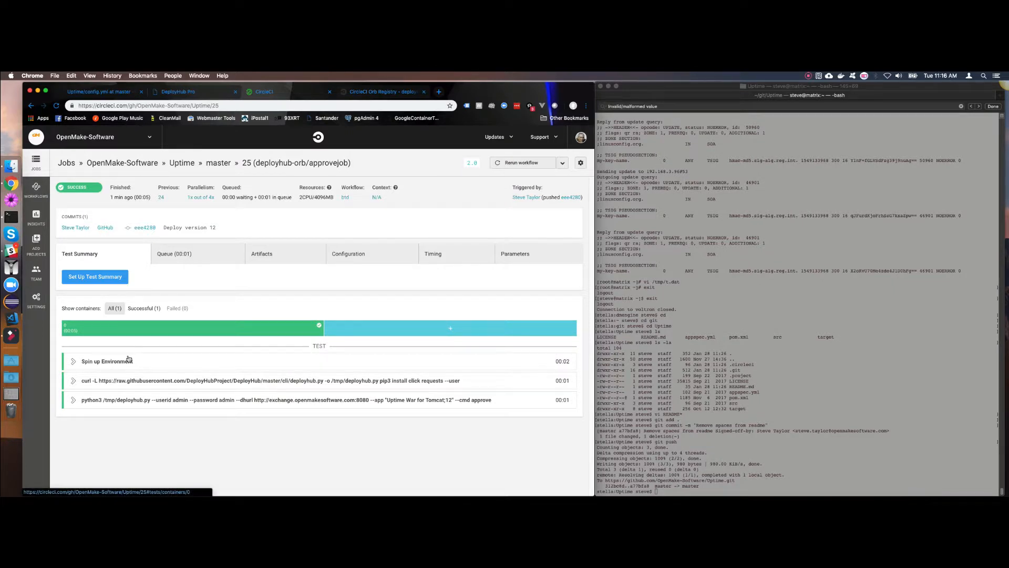
{"action": "left_click", "coordinate": [77, 401]}
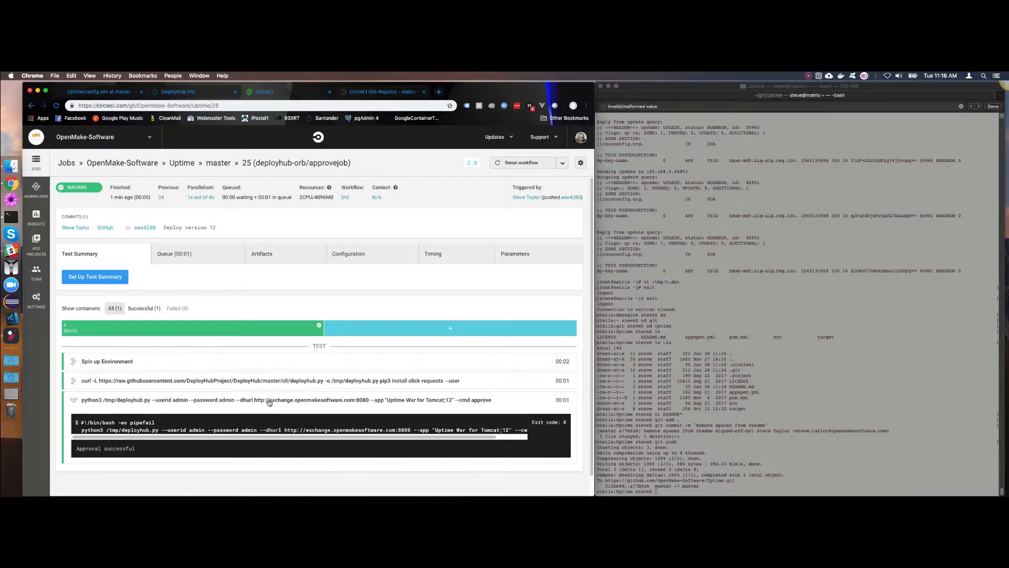
{"action": "scroll", "coordinate": [260, 402], "scroll_direction": "down", "scroll_amount": 1}
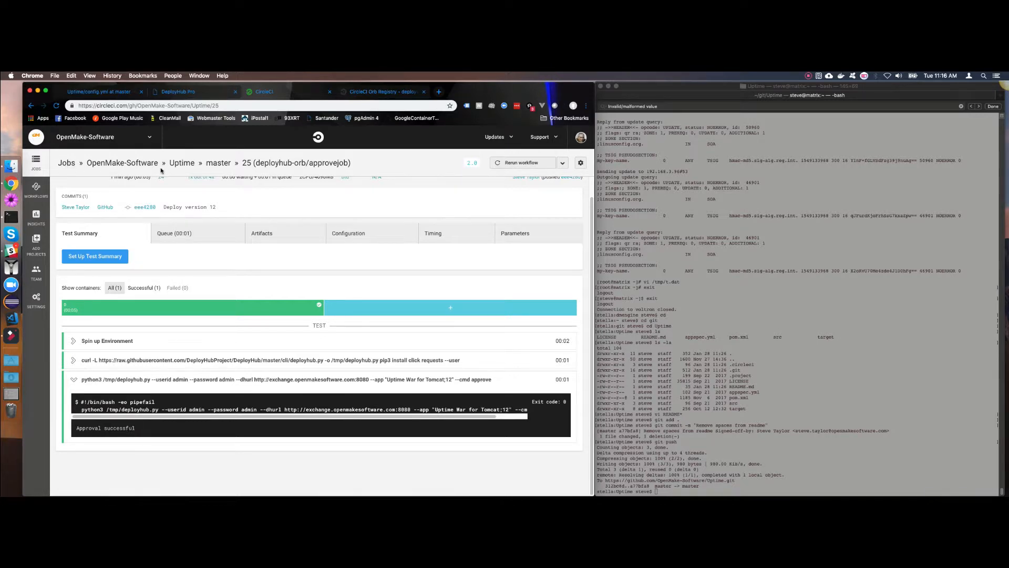
Go back to the master job list and inspect the output of the move command in movejob 26.
{"action": "left_click", "coordinate": [218, 165]}
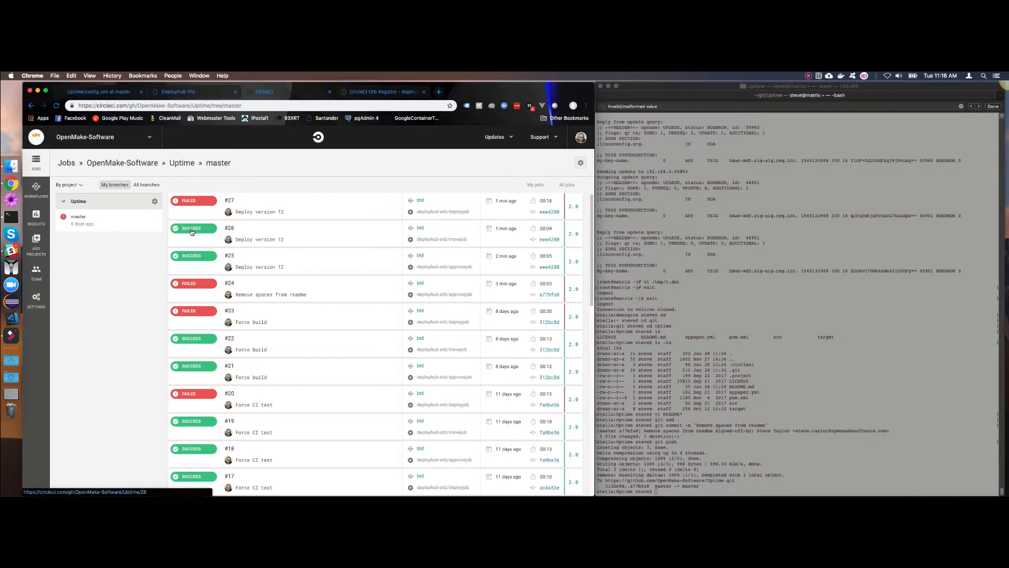
{"action": "left_click", "coordinate": [191, 231]}
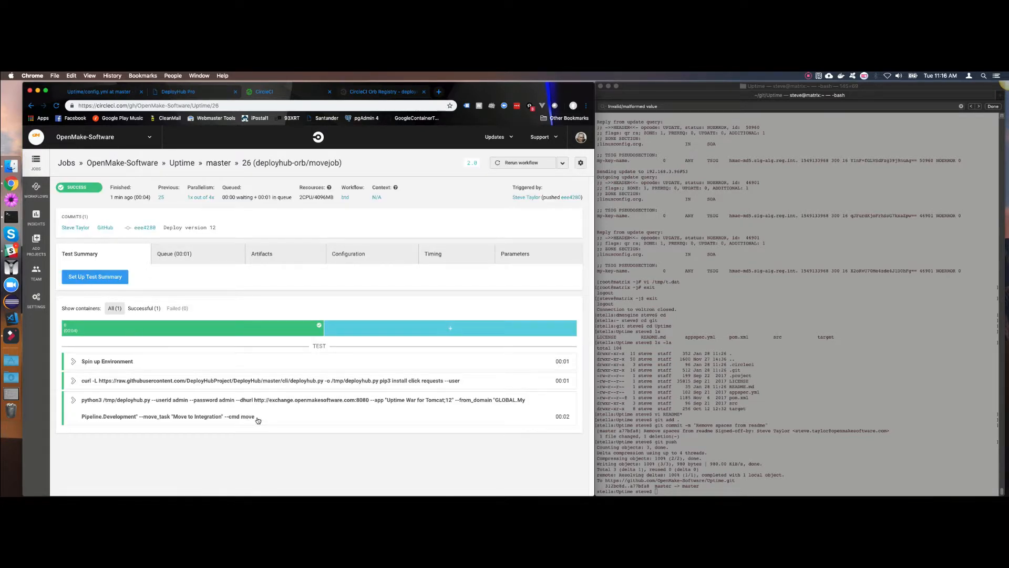
{"action": "left_click", "coordinate": [75, 403]}
{"action": "scroll", "coordinate": [239, 412], "scroll_direction": "down", "scroll_amount": 1}
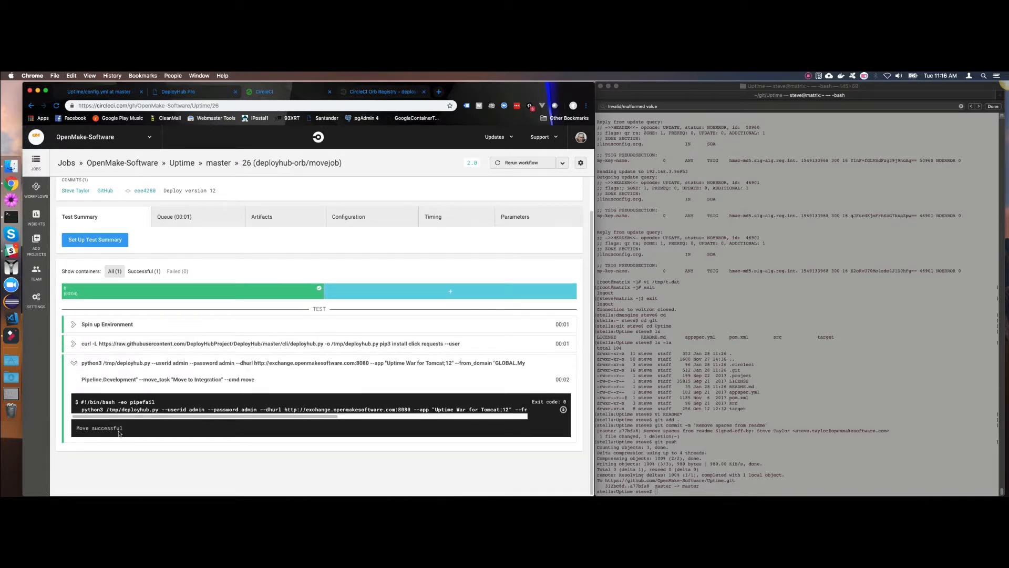
{"action": "left_click", "coordinate": [74, 363]}
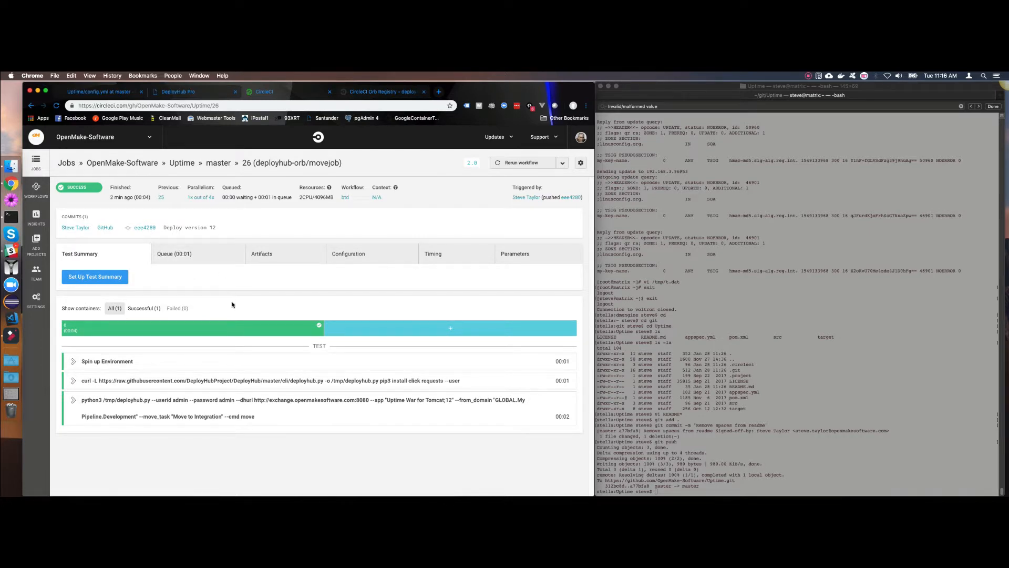
Return to the master job list, examine the deploy log of deployjob 27 and highlight the fatal error under the "Install python2 for Ansible" task.
{"action": "left_click", "coordinate": [220, 164]}
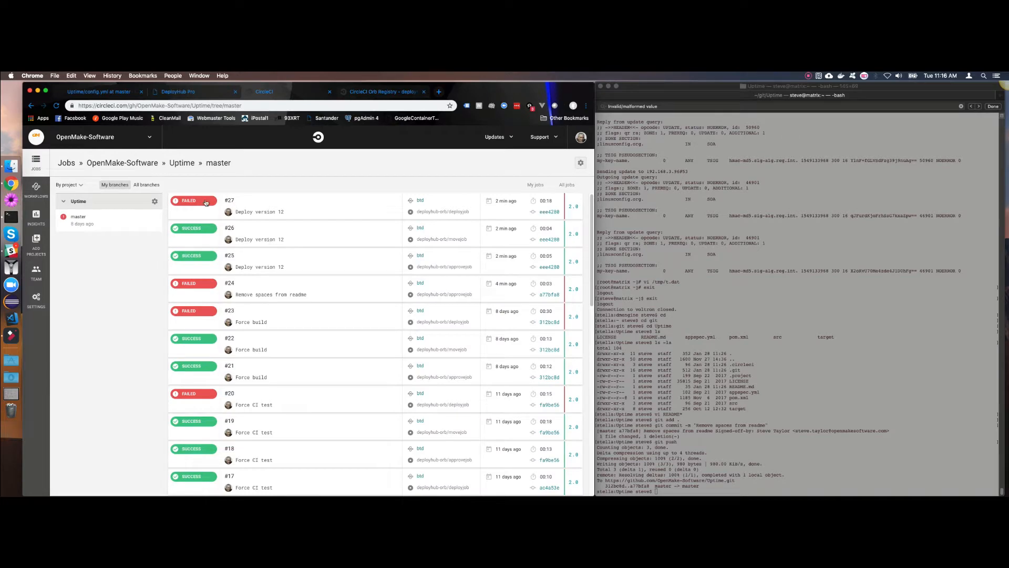
{"action": "left_click", "coordinate": [203, 203]}
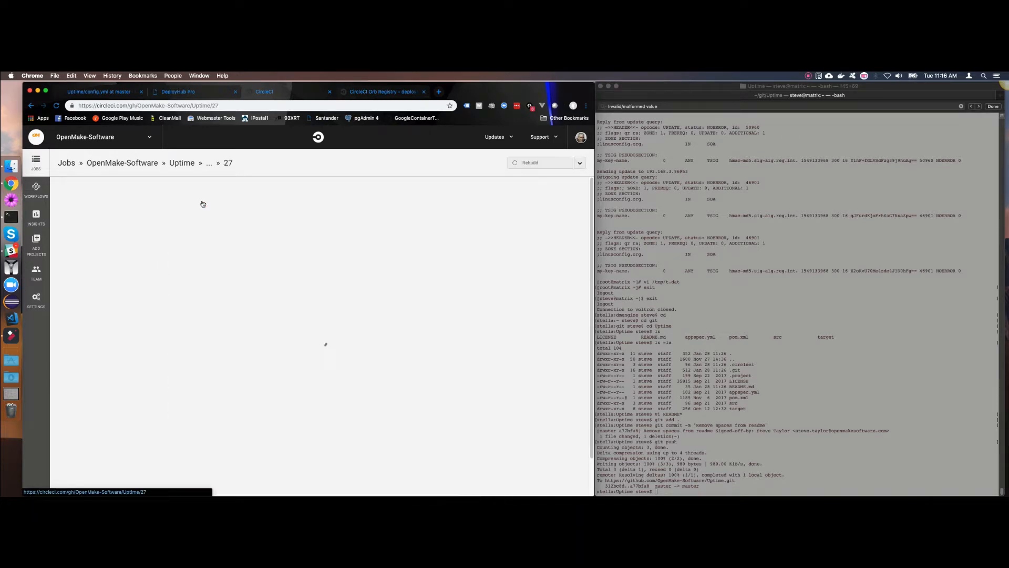
{"action": "scroll", "coordinate": [260, 360], "scroll_direction": "down", "scroll_amount": 3}
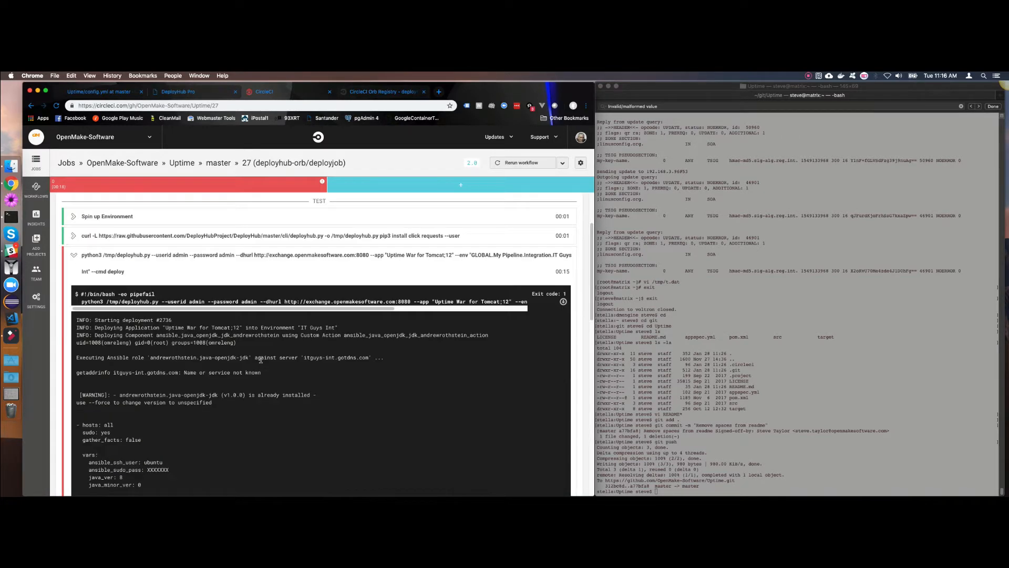
{"action": "scroll", "coordinate": [261, 360], "scroll_direction": "down", "scroll_amount": 3}
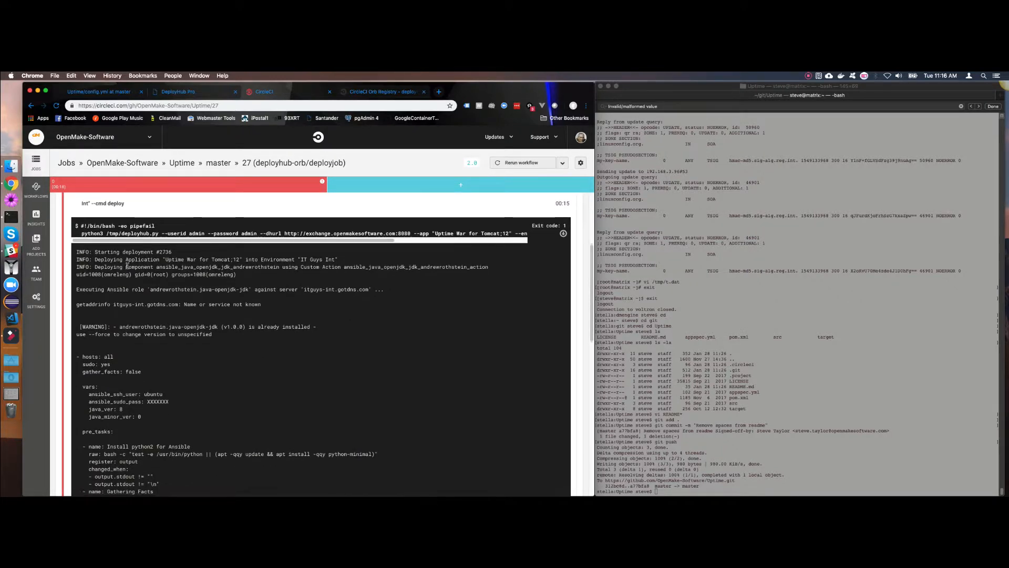
{"action": "scroll", "coordinate": [153, 258], "scroll_direction": "down", "scroll_amount": 1}
{"action": "scroll", "coordinate": [170, 259], "scroll_direction": "down", "scroll_amount": 1}
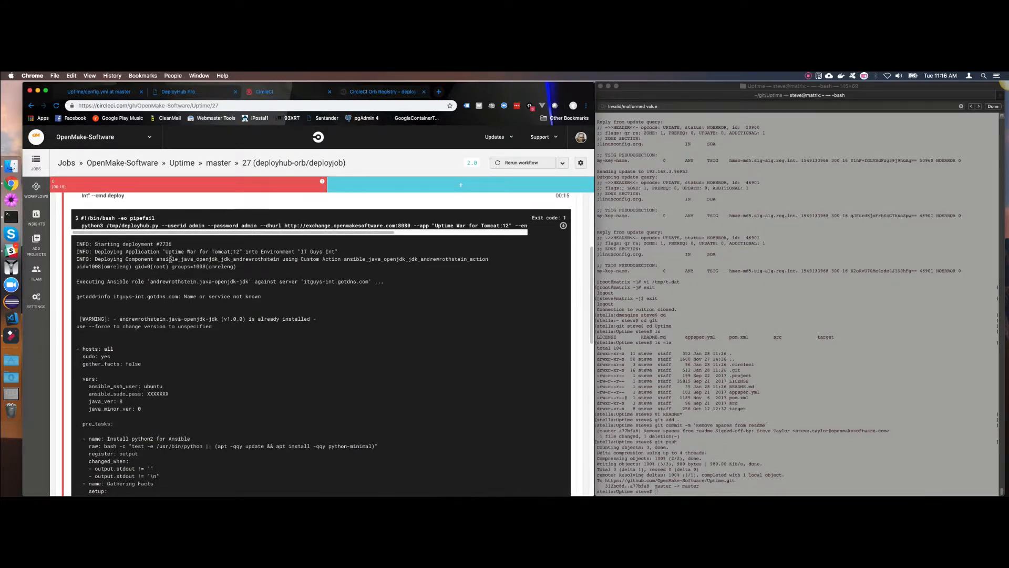
{"action": "scroll", "coordinate": [210, 284], "scroll_direction": "down", "scroll_amount": 15}
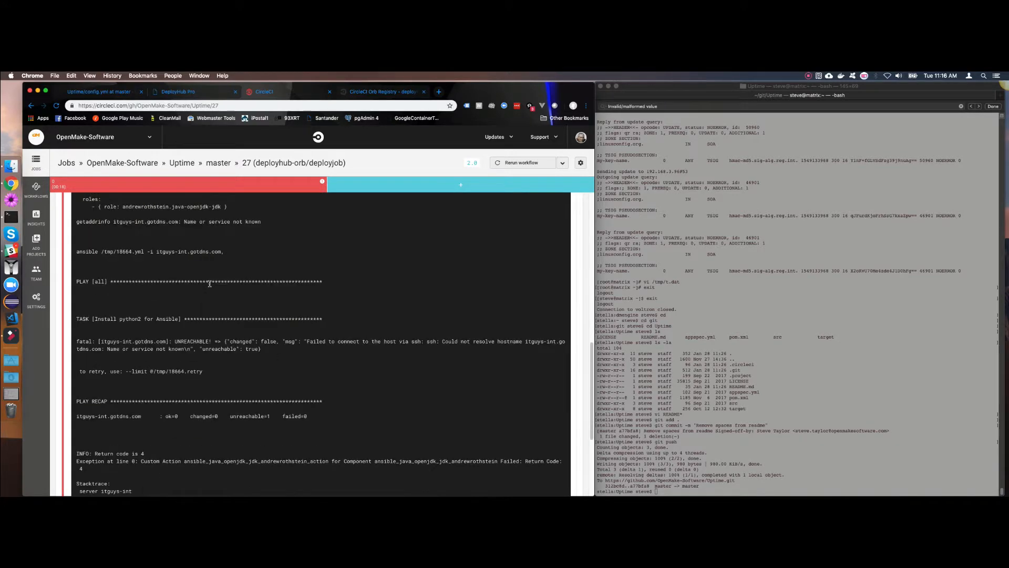
{"action": "left_click_drag", "start_coordinate": [269, 333], "coordinate": [67, 329]}
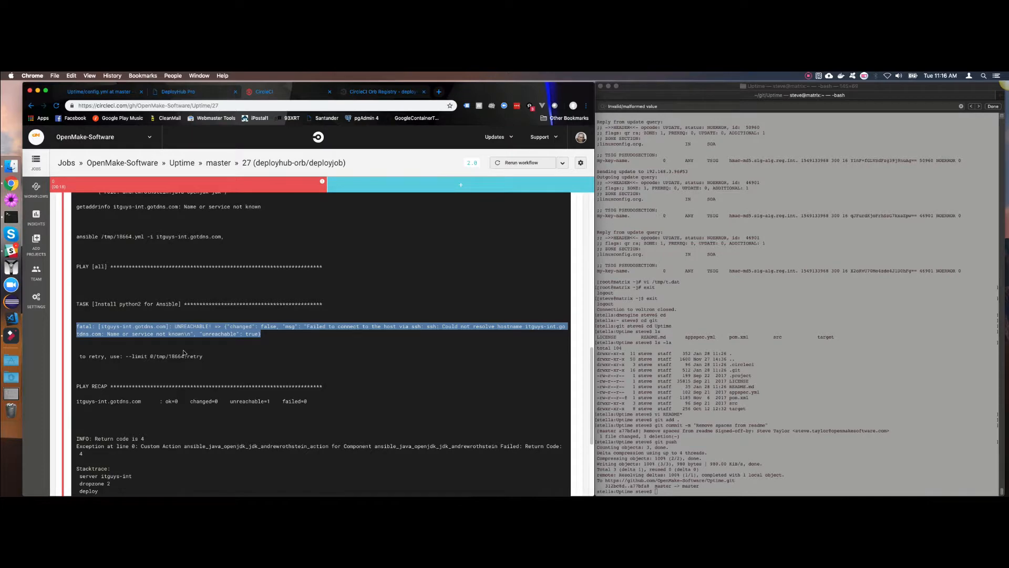
{"action": "scroll", "coordinate": [181, 347], "scroll_direction": "down", "scroll_amount": 3}
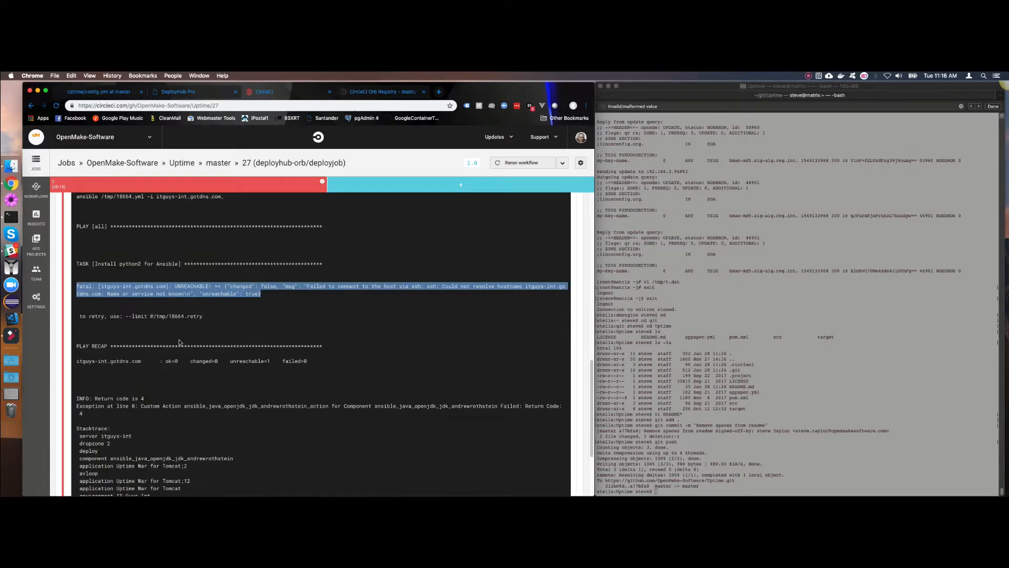
Return to the top of the deployjob page and open the master workflow run for the "Deploy version 12" commit in the Uptime project.
{"action": "scroll", "coordinate": [178, 341], "scroll_direction": "up", "scroll_amount": 20}
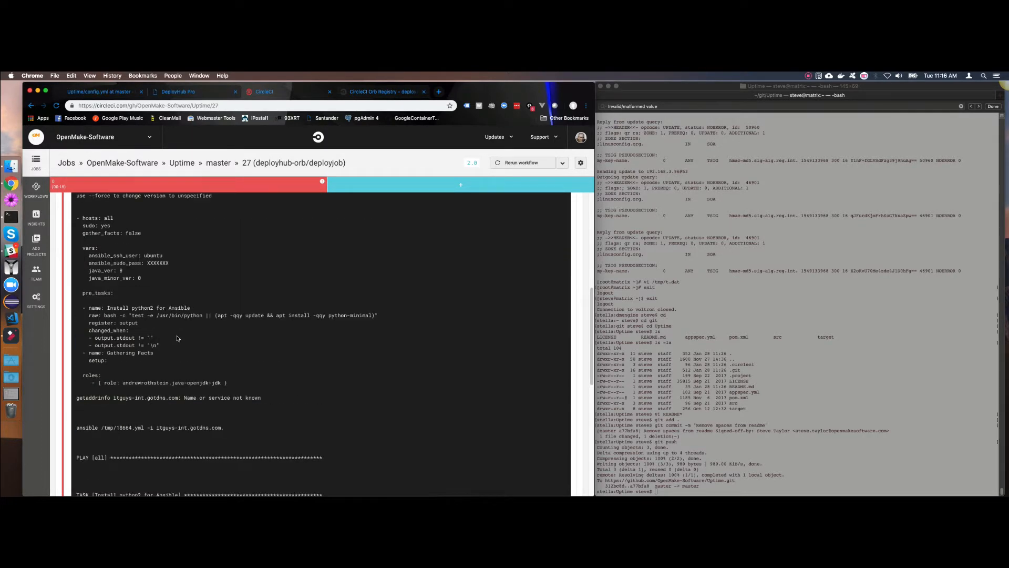
{"action": "scroll", "coordinate": [152, 298], "scroll_direction": "up", "scroll_amount": 3}
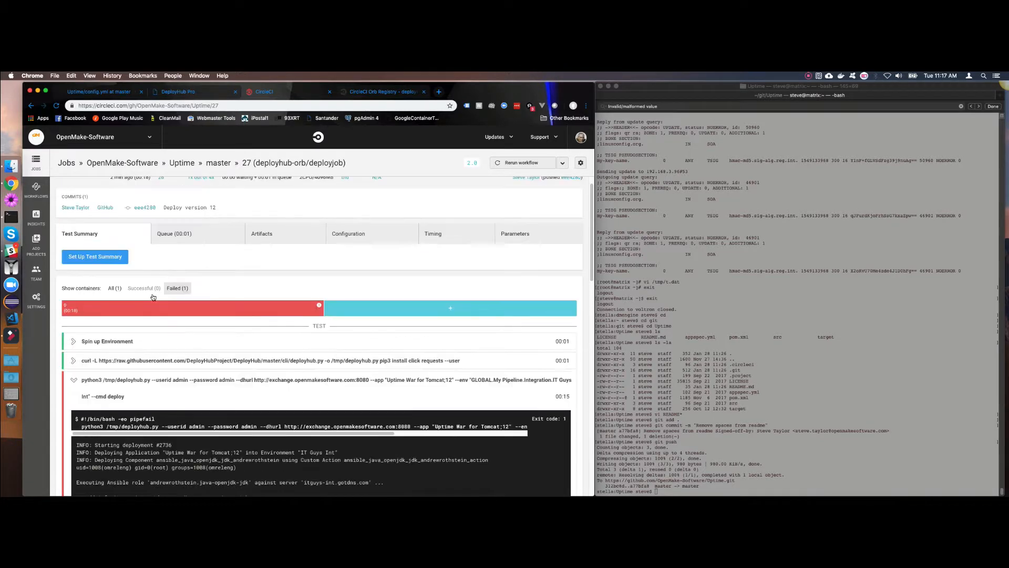
{"action": "scroll", "coordinate": [153, 297], "scroll_direction": "up", "scroll_amount": 1}
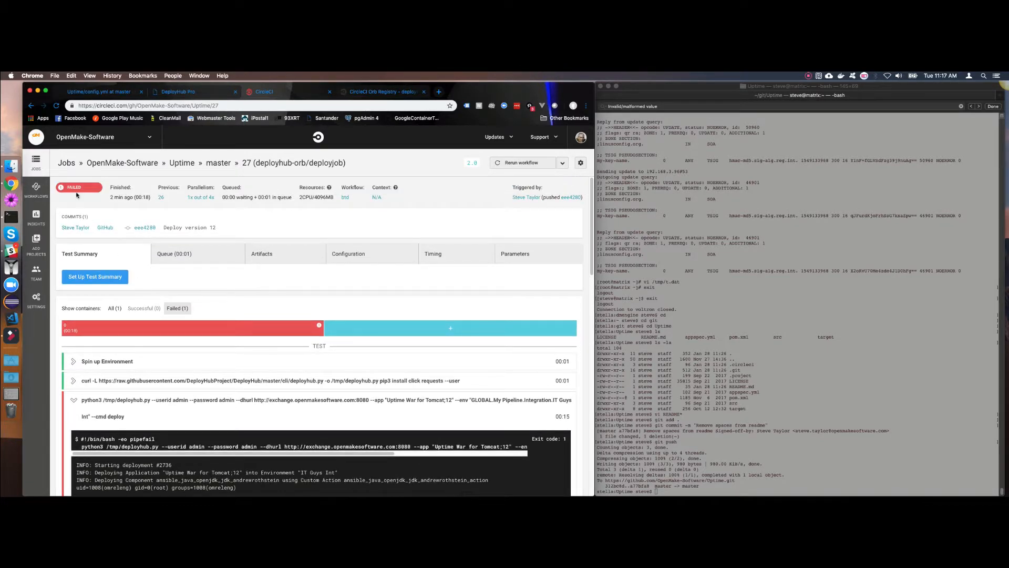
{"action": "left_click", "coordinate": [35, 188]}
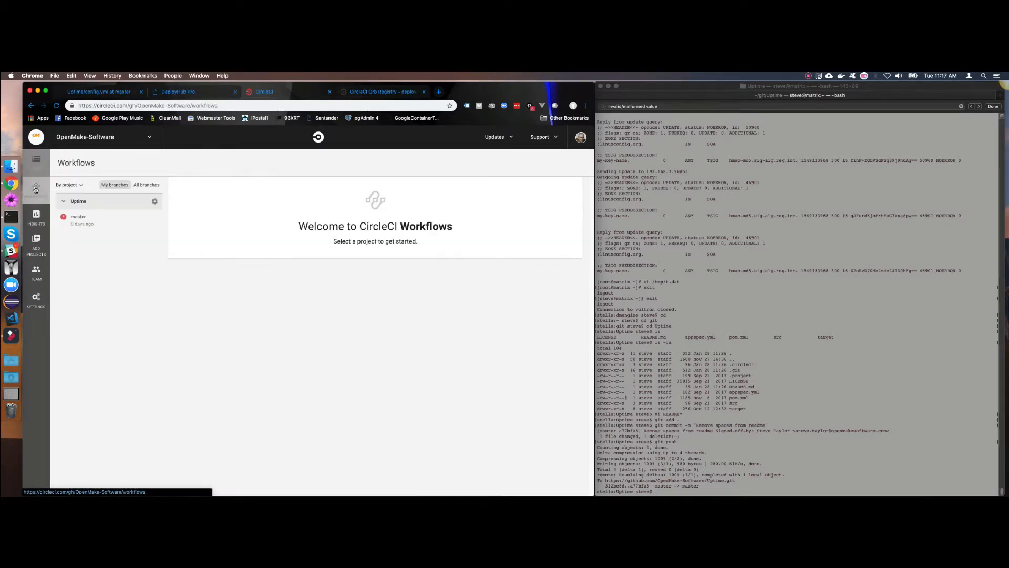
{"action": "left_click", "coordinate": [76, 219]}
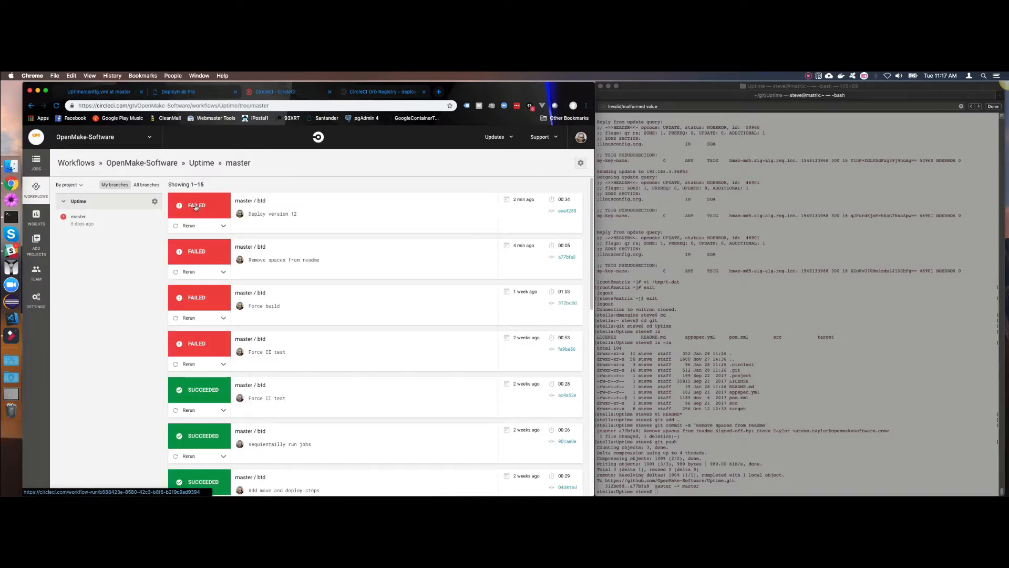
{"action": "left_click", "coordinate": [196, 209]}
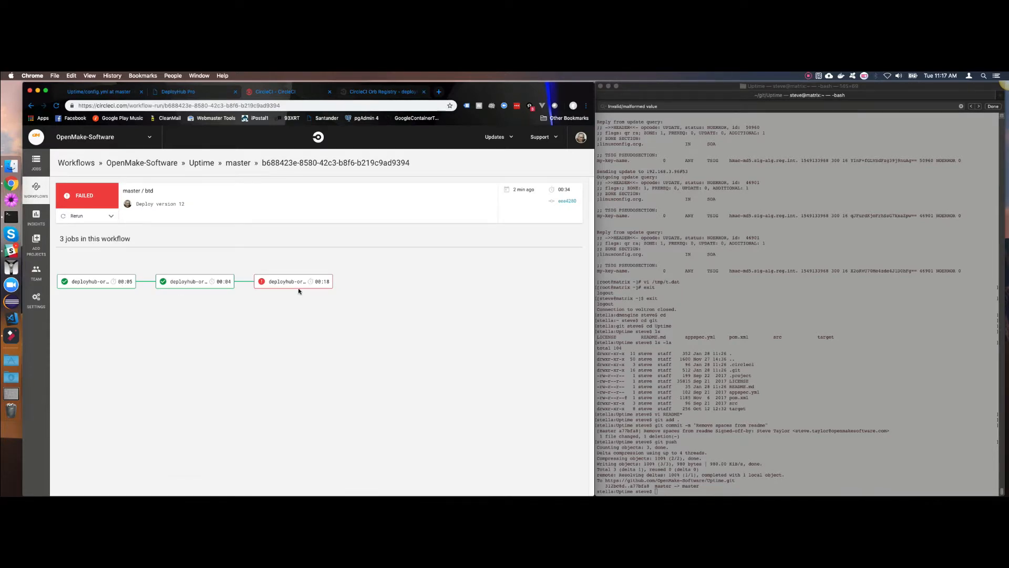
Switch to DeployHub, refresh the Applications tree and open Uptime War for Tomcat;12 under the Integration domain of My Pipeline.
{"action": "left_click", "coordinate": [200, 94]}
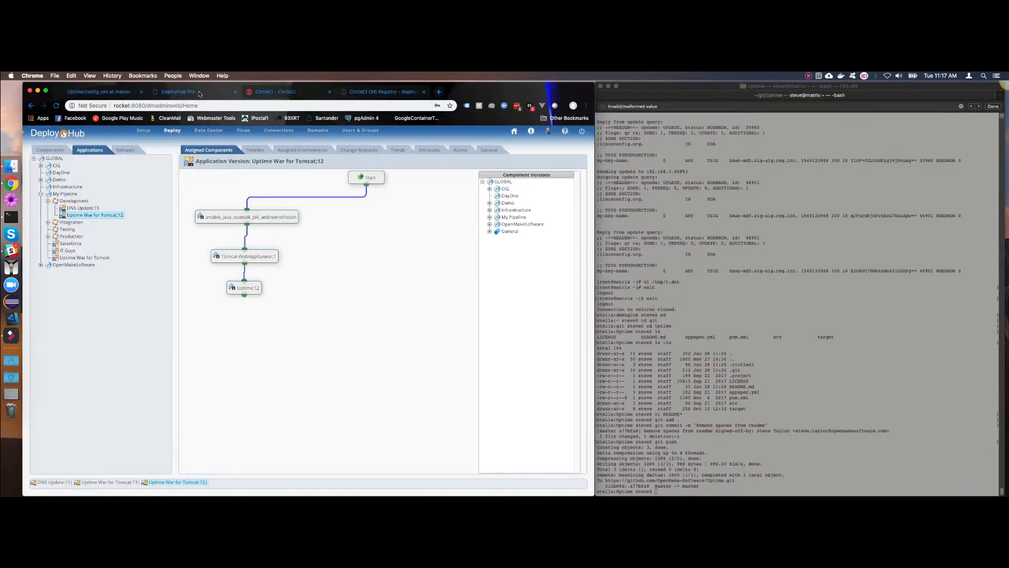
{"action": "left_click", "coordinate": [87, 149]}
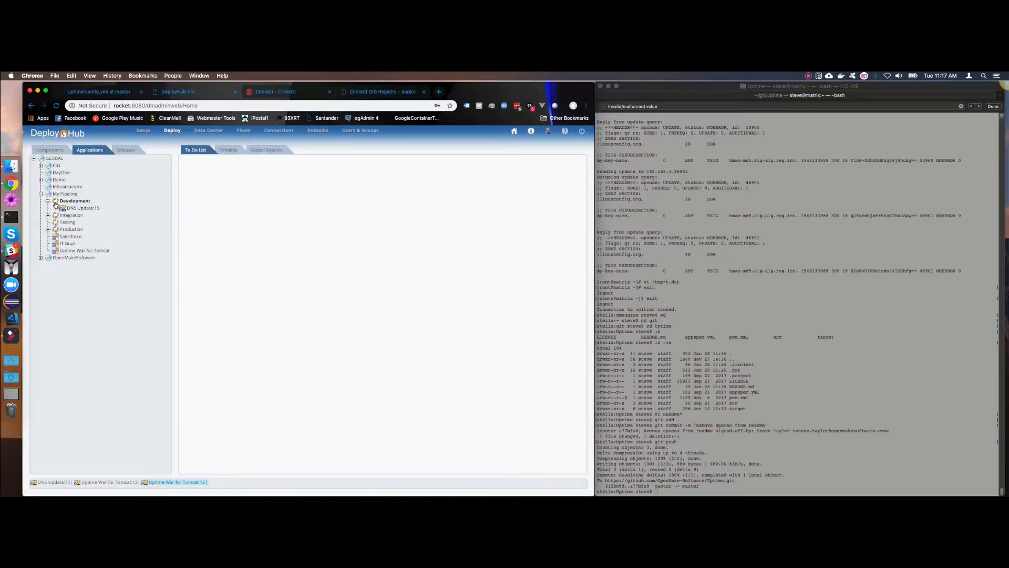
{"action": "left_click", "coordinate": [79, 208]}
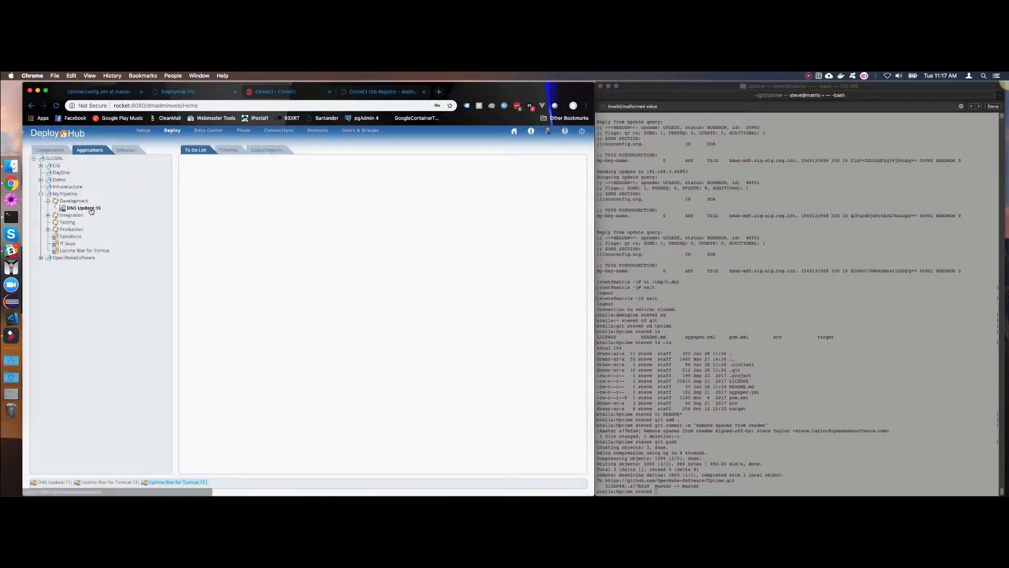
{"action": "left_click", "coordinate": [48, 215]}
{"action": "left_click", "coordinate": [79, 230]}
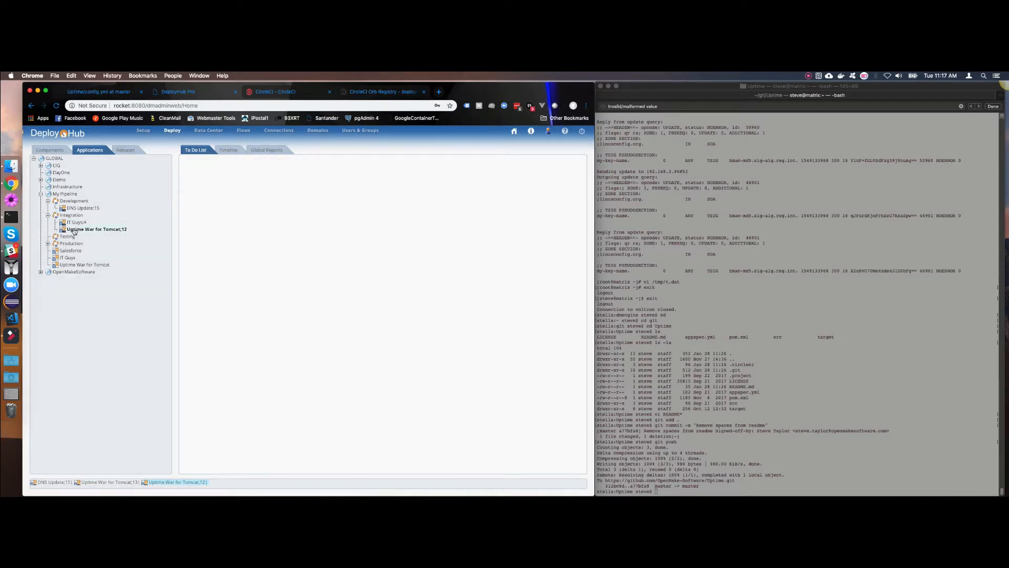
{"action": "left_click", "coordinate": [100, 230]}
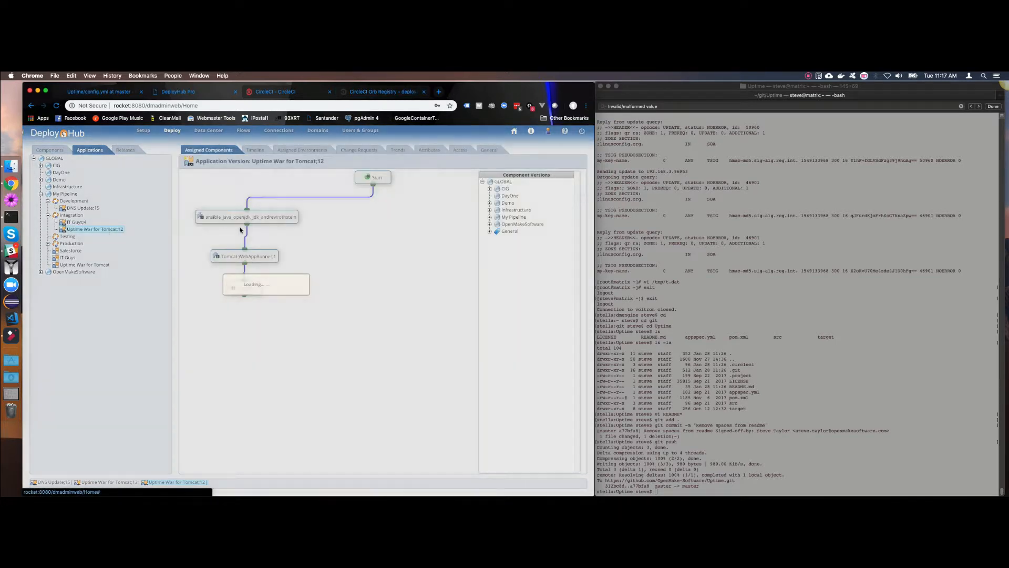
From the application version's timeline, review the log of the deployment into environment "IT Guys Int", and close the deployment details.
{"action": "left_click", "coordinate": [255, 150]}
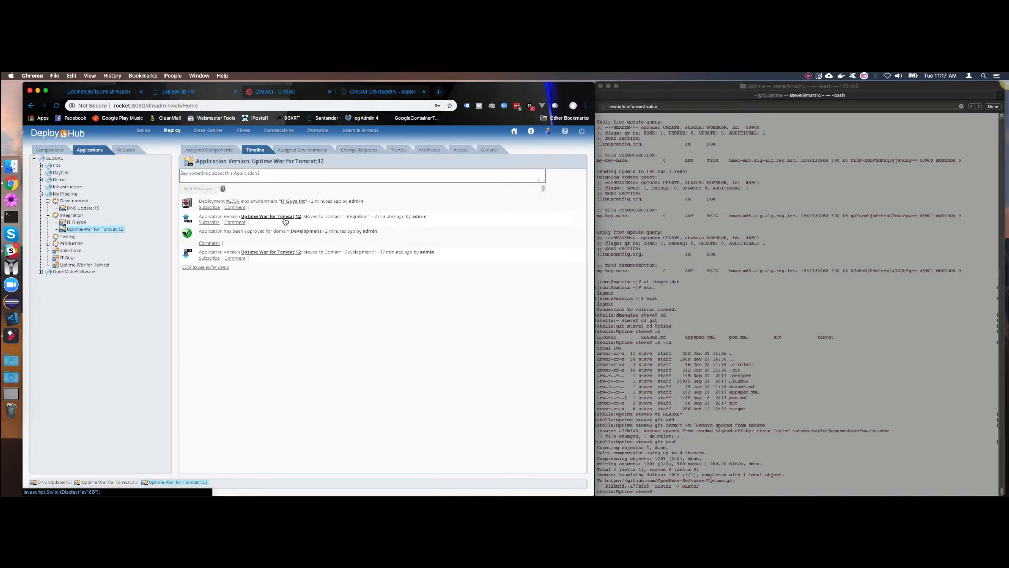
{"action": "left_click", "coordinate": [234, 201]}
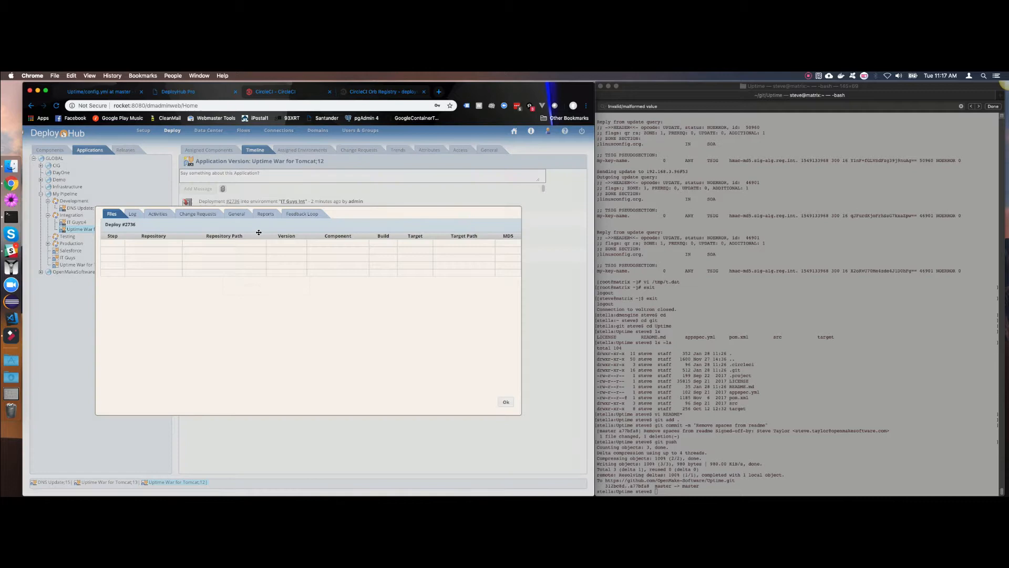
{"action": "left_click", "coordinate": [134, 216]}
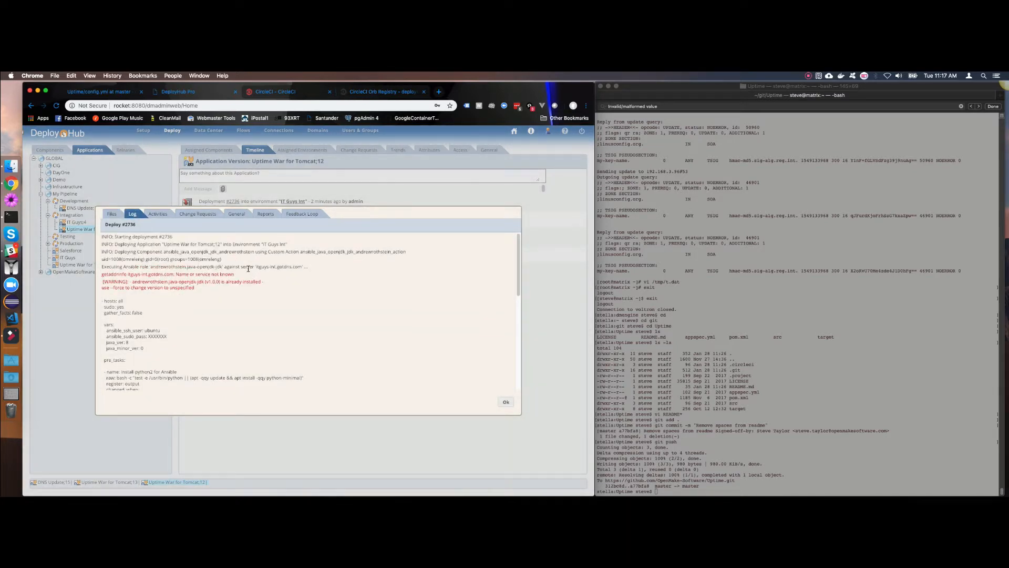
{"action": "scroll", "coordinate": [249, 269], "scroll_direction": "down", "scroll_amount": 3}
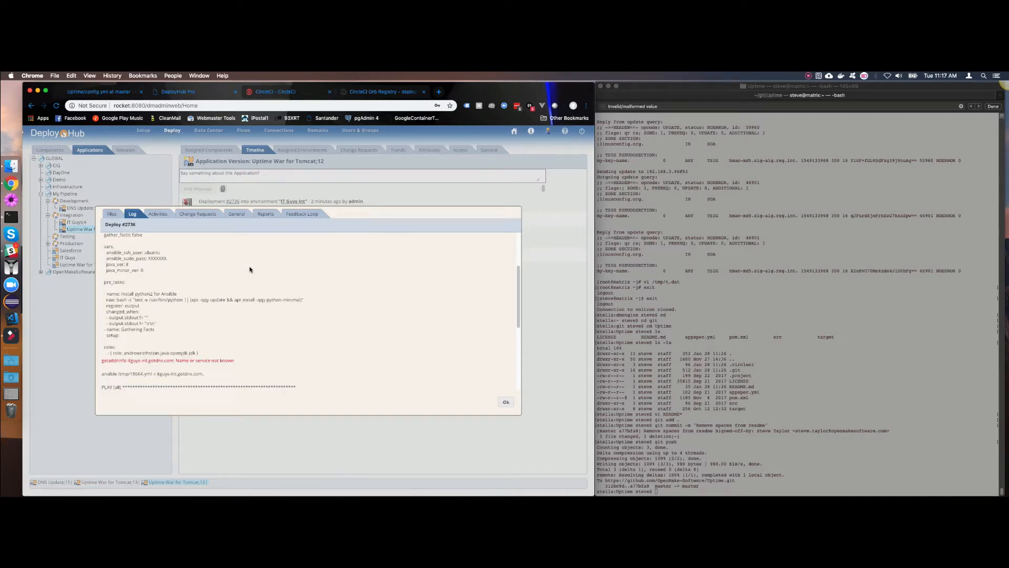
{"action": "scroll", "coordinate": [249, 269], "scroll_direction": "up", "scroll_amount": 3}
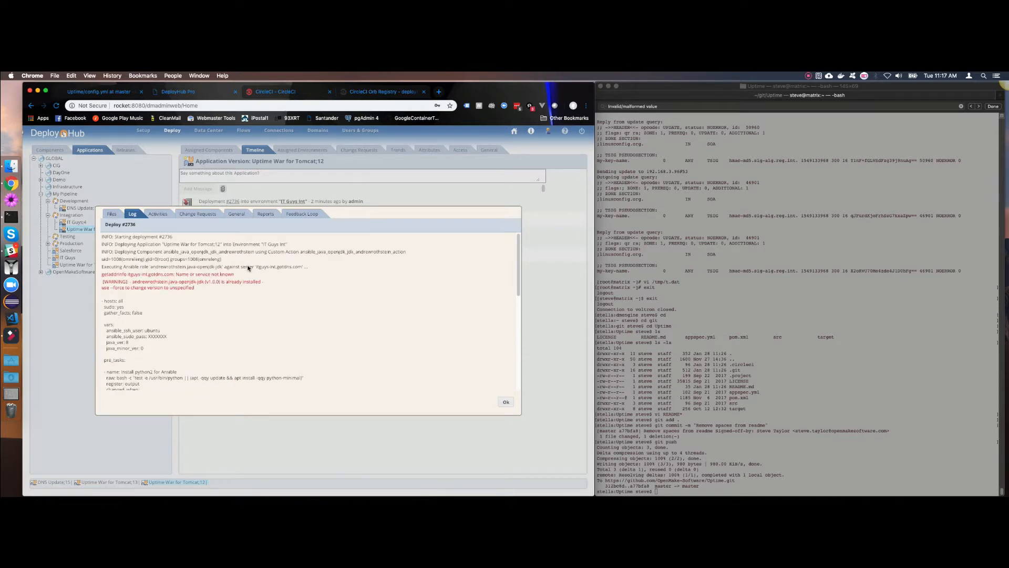
{"action": "left_click", "coordinate": [506, 403]}
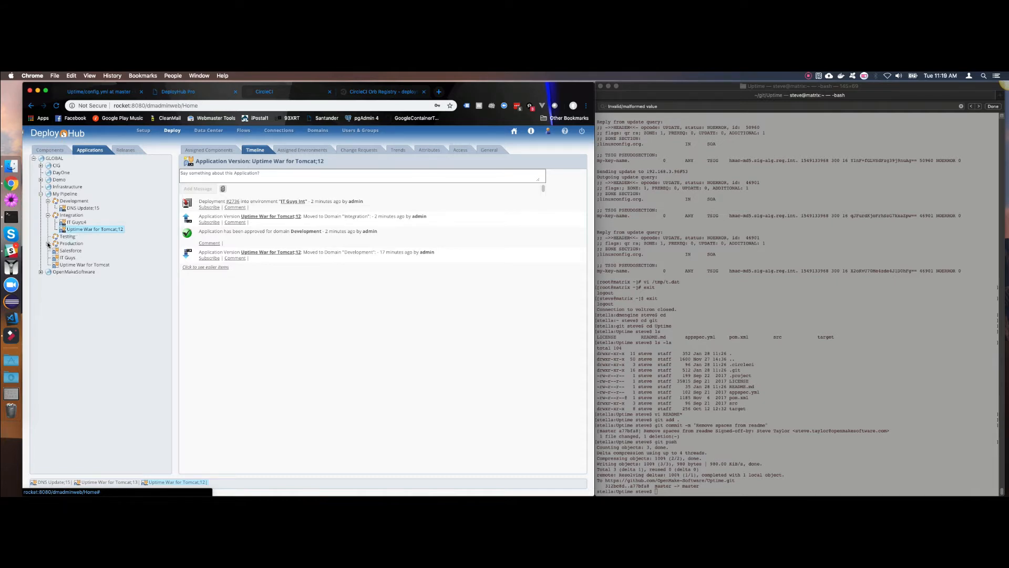
View the application versions in My Pipeline's Production domain, and collapse the Production, Integration and Development domains.
{"action": "left_click", "coordinate": [48, 244]}
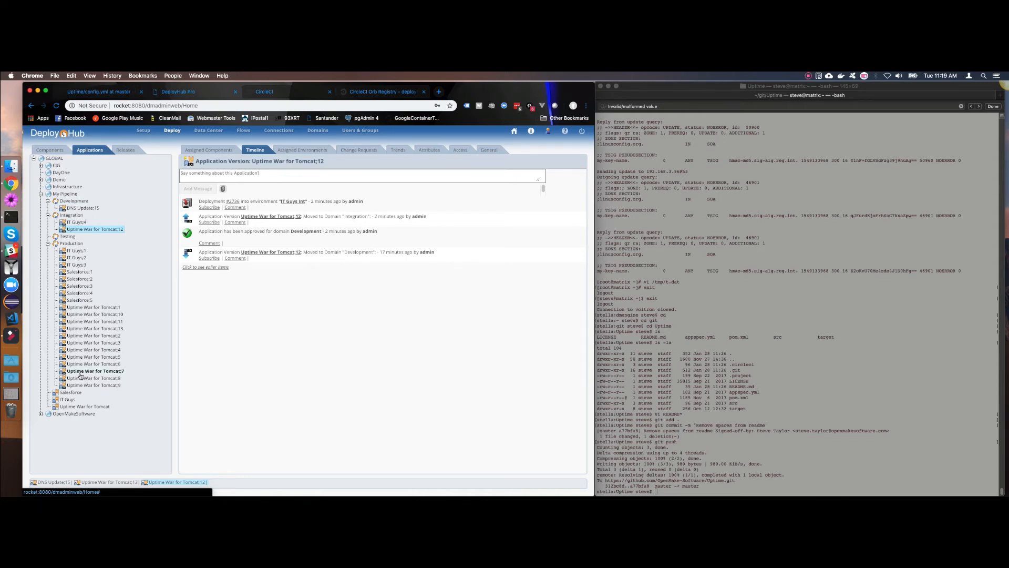
{"action": "left_click", "coordinate": [48, 244]}
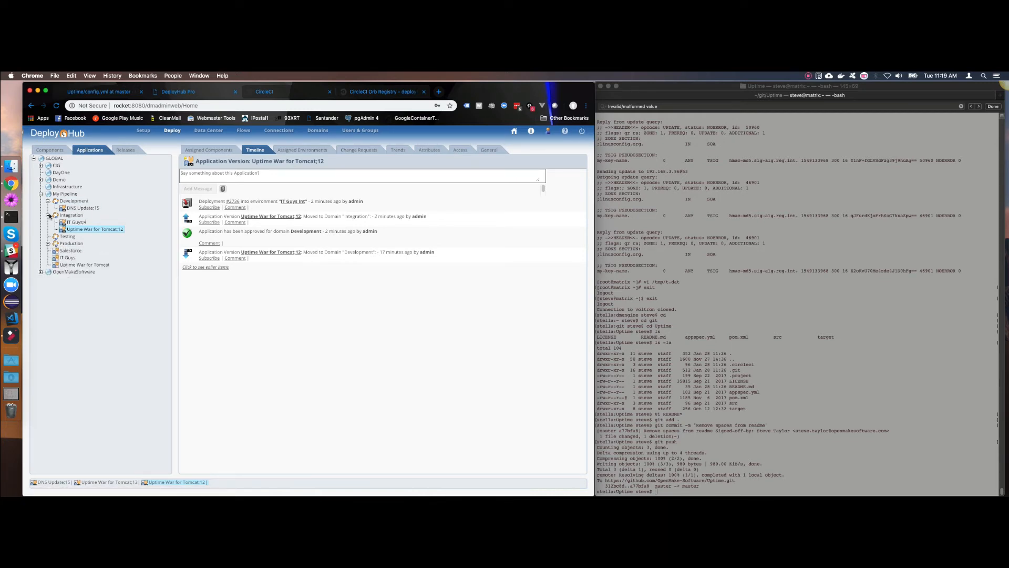
{"action": "left_click", "coordinate": [48, 215]}
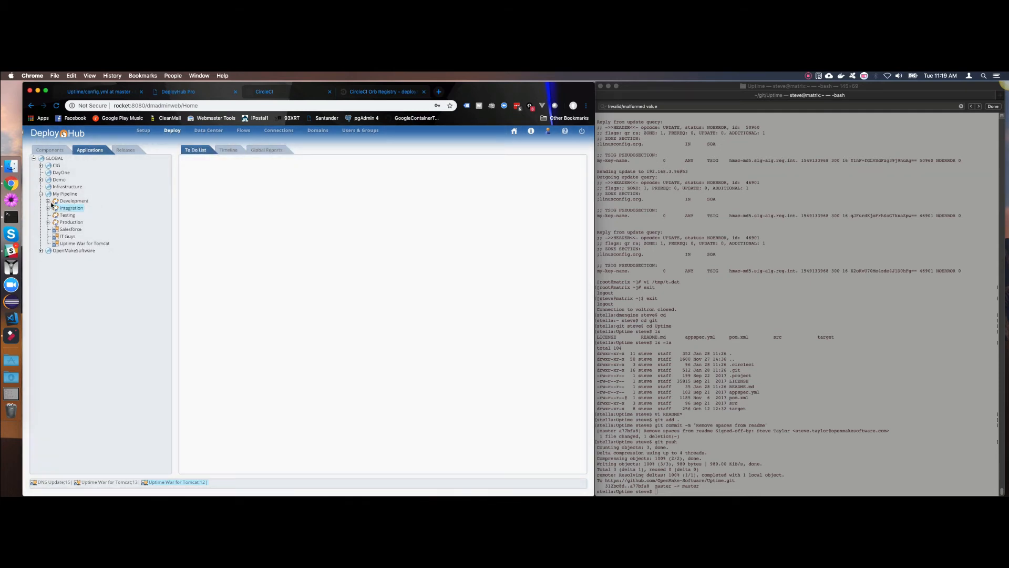